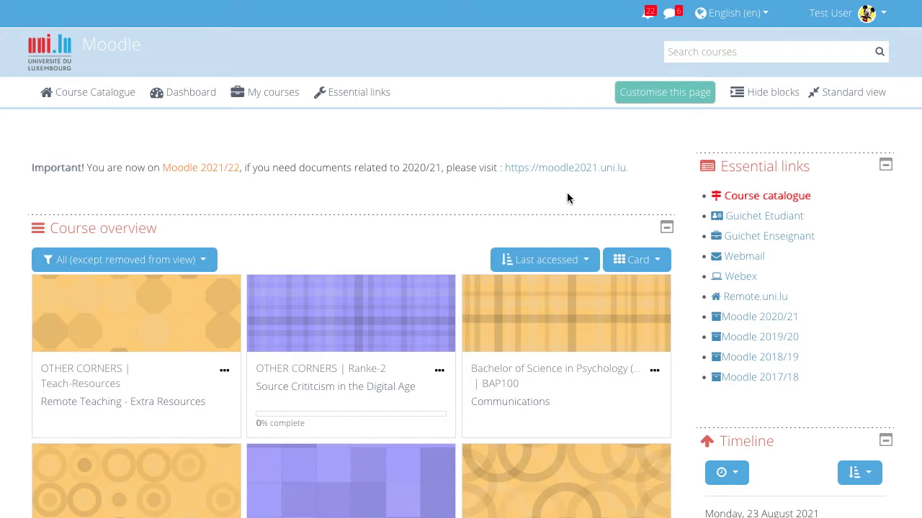
# Scroll to Course overview and show its filter choices, leaving All (except removed from view) applied
pyautogui.scroll(-3, 567, 198)
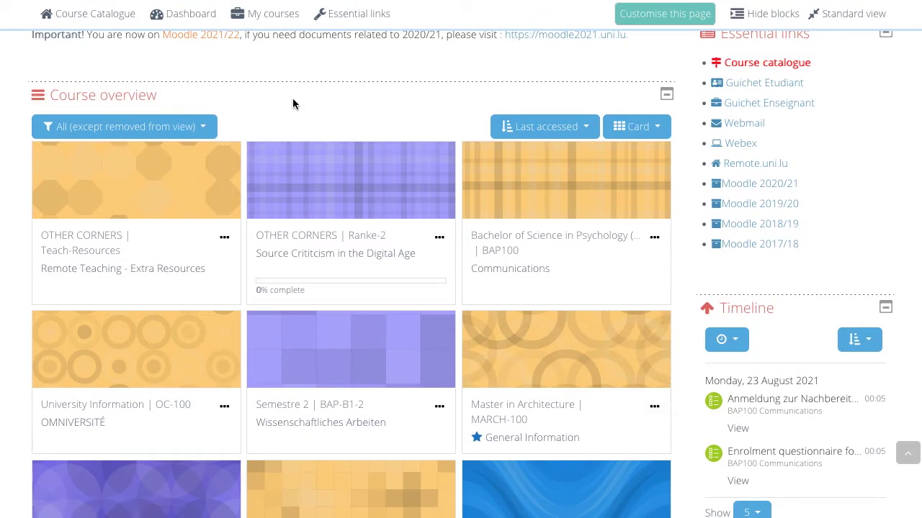
pyautogui.click(186, 128)
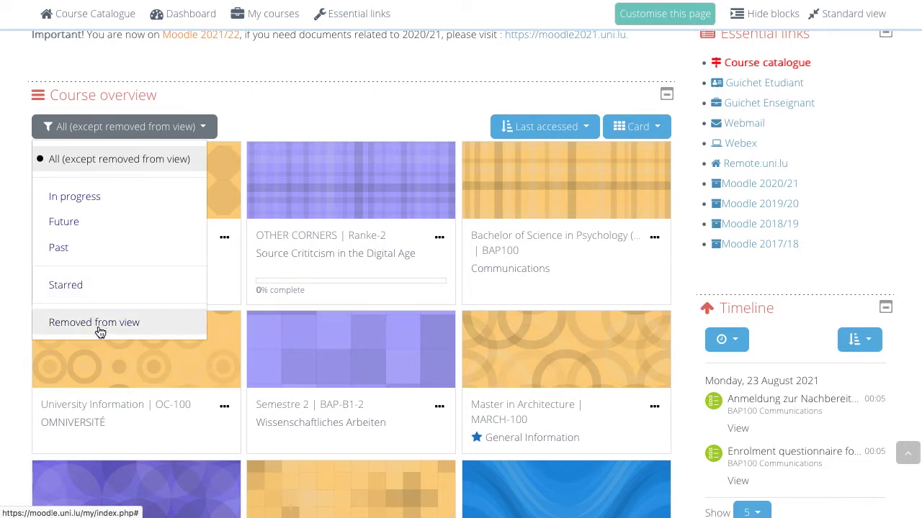
# Close the filter list, view the Remote Teaching - Extra Resources course menu, then show the sort choices
pyautogui.click(234, 286)
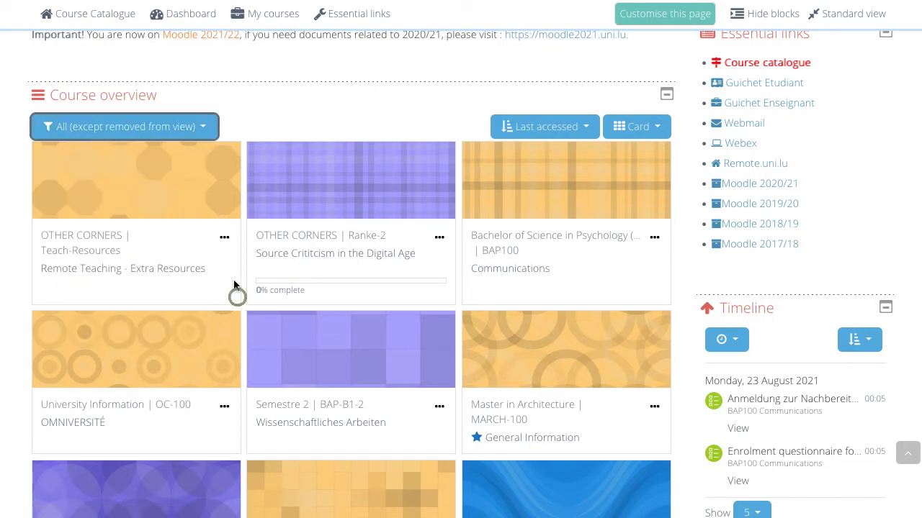
pyautogui.click(224, 238)
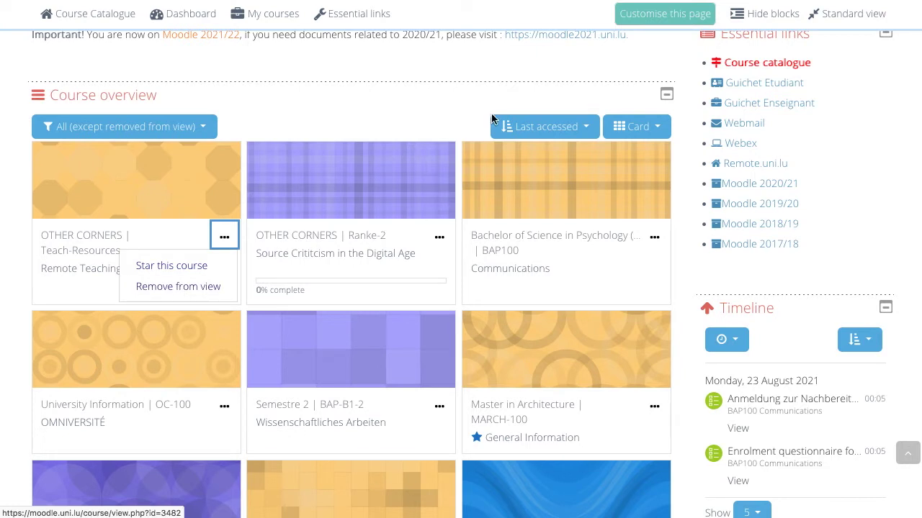
pyautogui.click(540, 128)
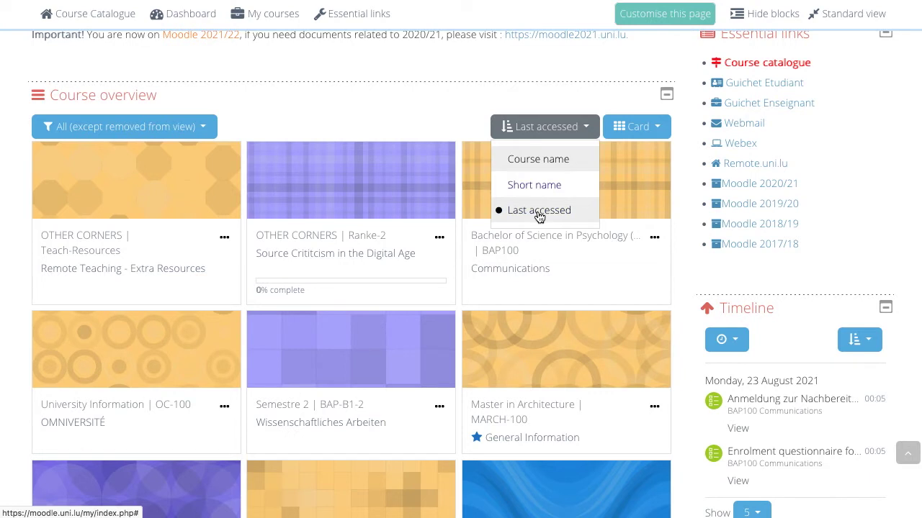
# Keep Last accessed sorting and switch the course display from Card to List, then to Summary
pyautogui.click(555, 285)
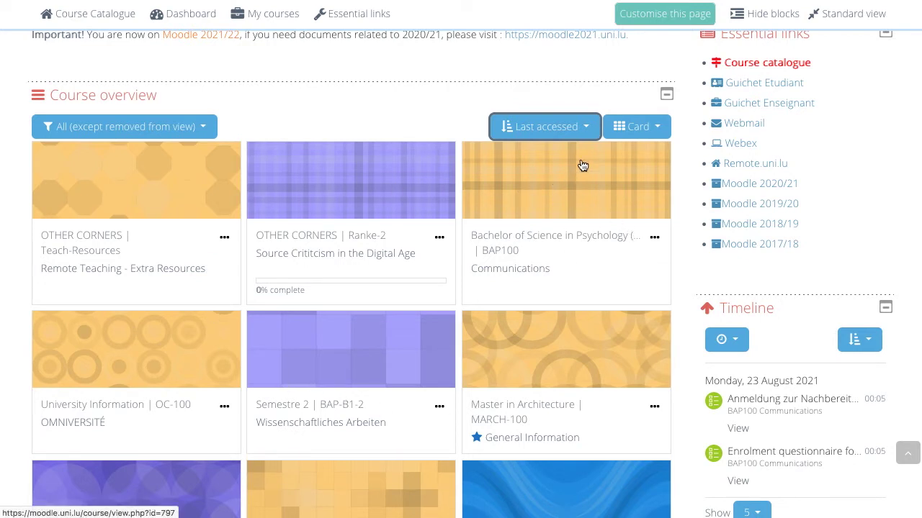
pyautogui.click(641, 130)
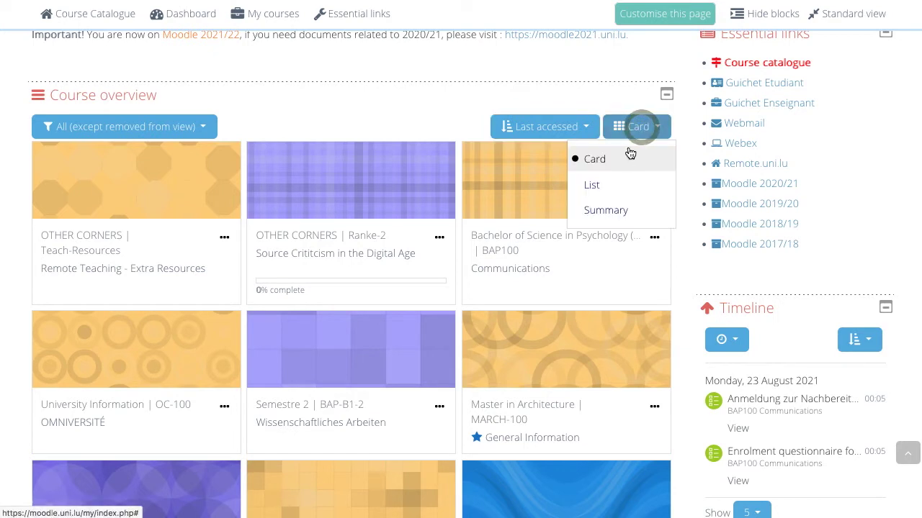
pyautogui.click(624, 189)
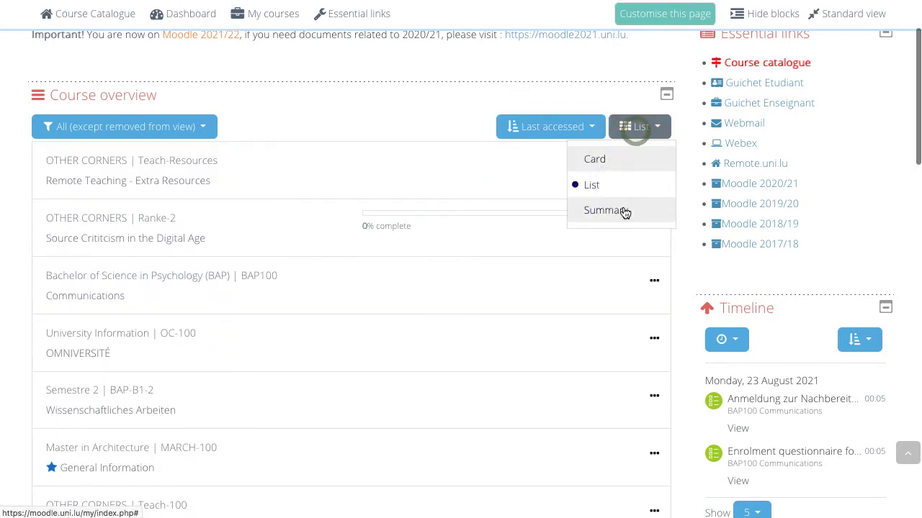
pyautogui.click(623, 210)
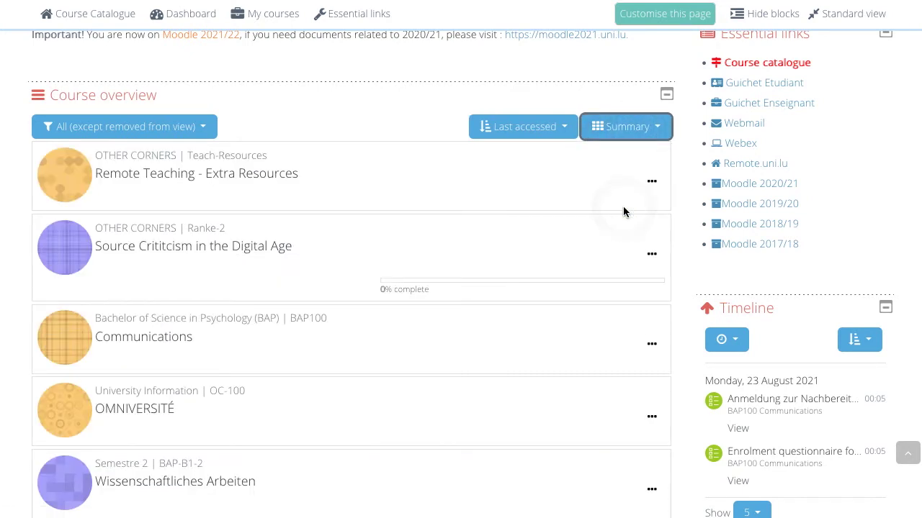
pyautogui.scroll(2, 723, 173)
pyautogui.scroll(-1, 724, 167)
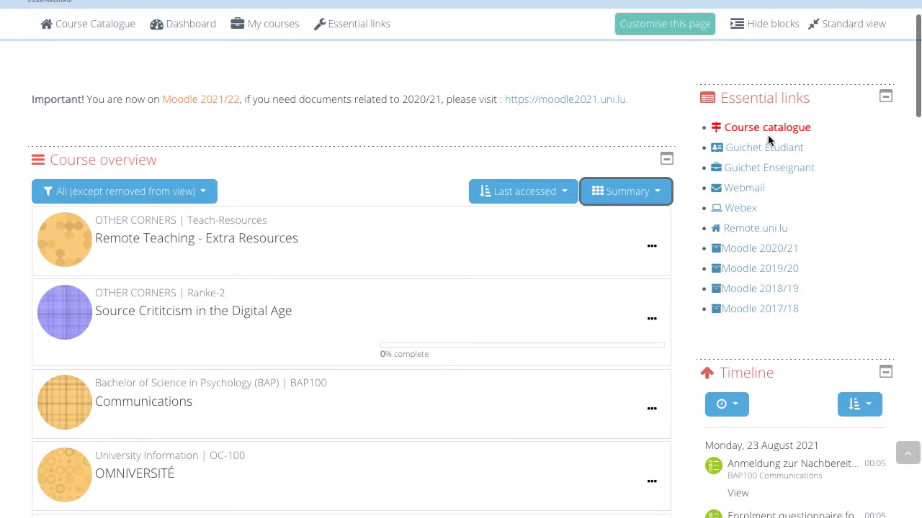
pyautogui.scroll(-3, 767, 136)
pyautogui.scroll(4, 776, 218)
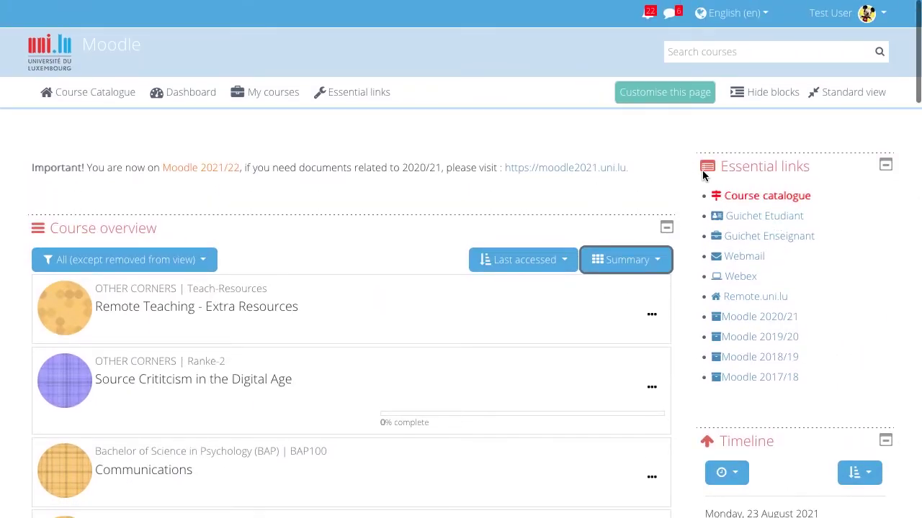
pyautogui.scroll(-1, 700, 172)
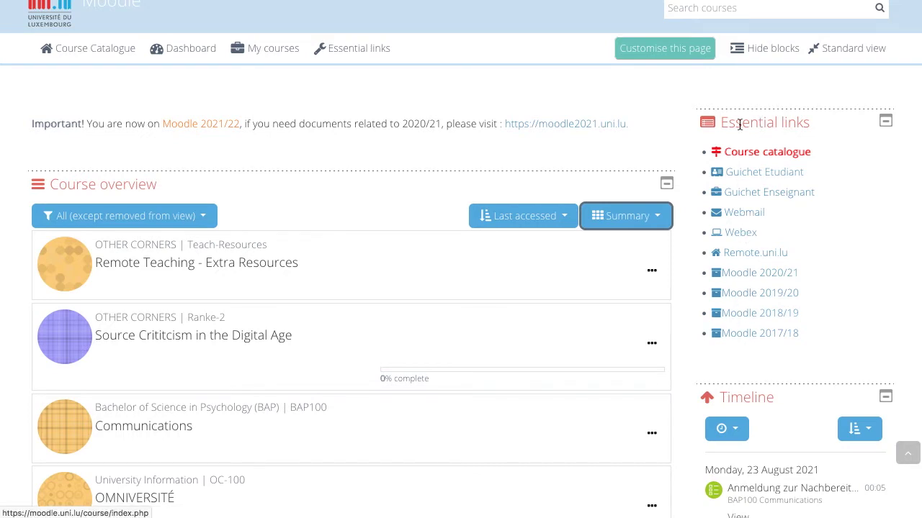
pyautogui.click(311, 57)
pyautogui.click(268, 54)
pyautogui.click(365, 54)
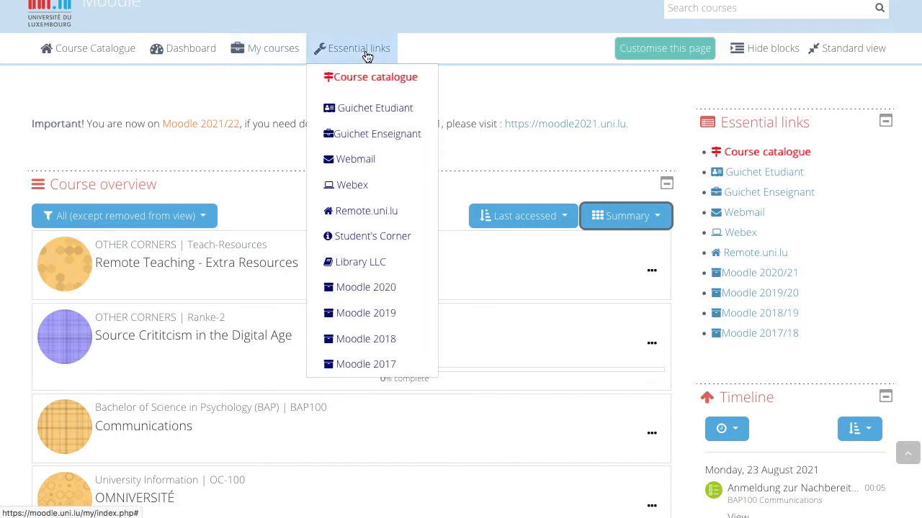
pyautogui.scroll(-3, 696, 180)
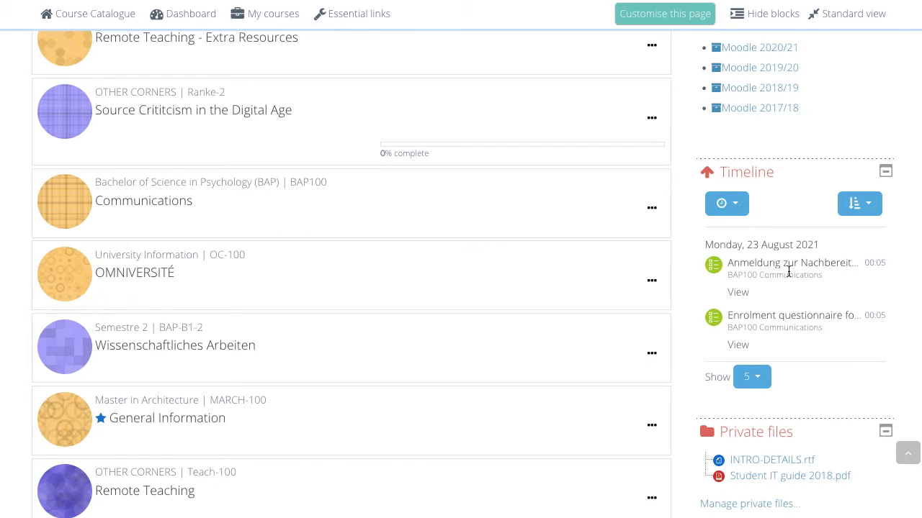
pyautogui.scroll(-2, 789, 271)
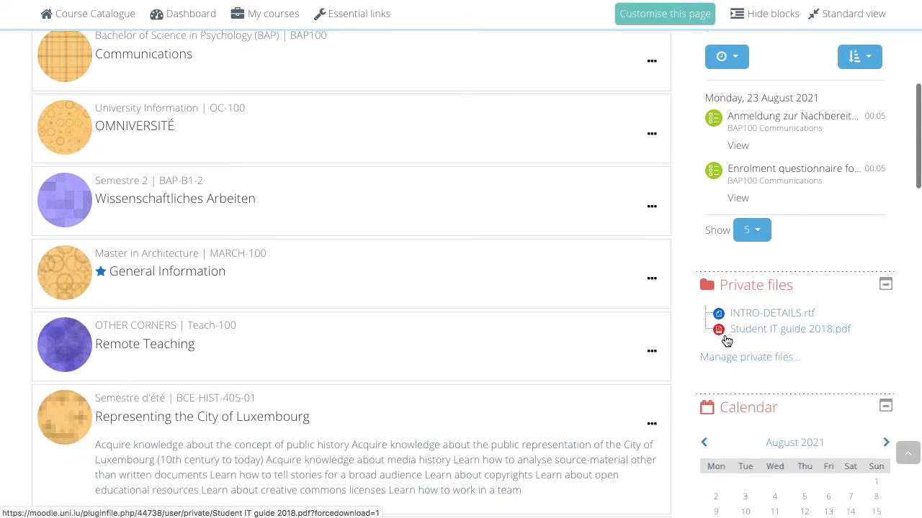
pyautogui.scroll(-1, 747, 323)
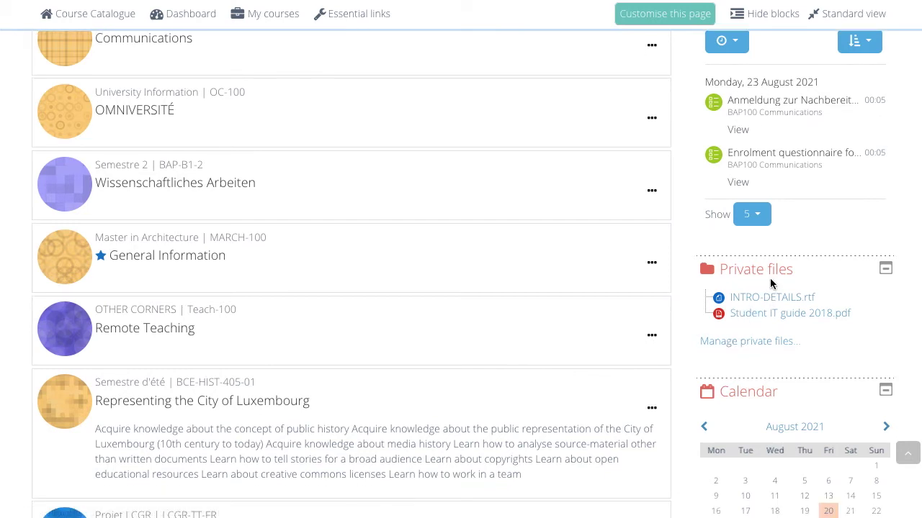
pyautogui.scroll(-3, 771, 285)
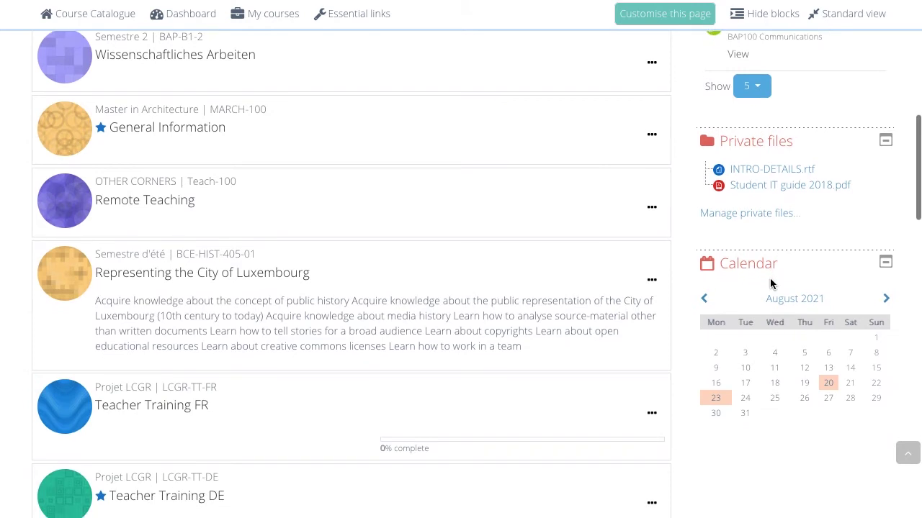
pyautogui.scroll(-1, 770, 284)
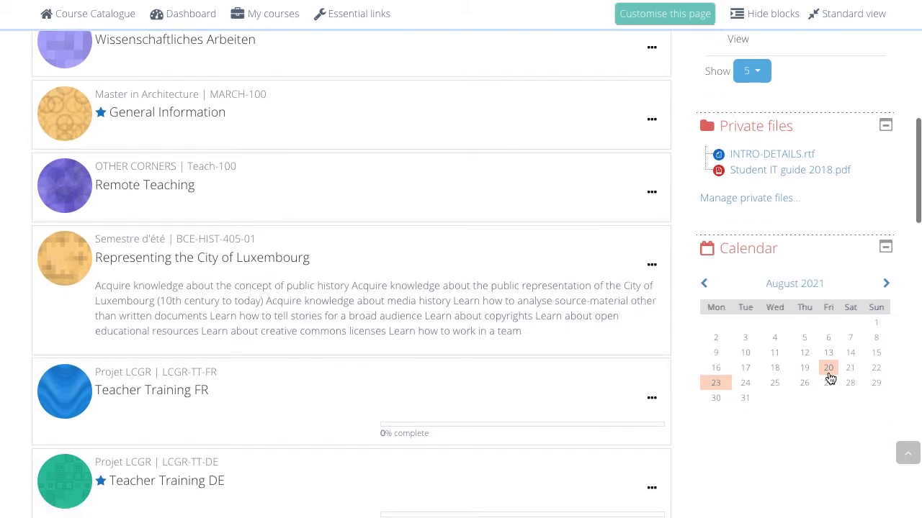
# Put the dashboard into customise mode and scroll down to the Add a block selector
pyautogui.moveTo(829, 375)
pyautogui.click(661, 13)
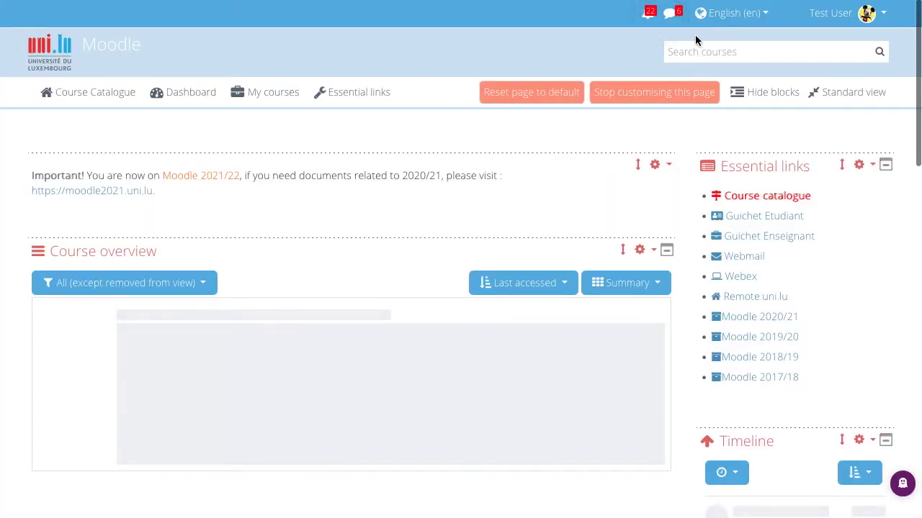
pyautogui.scroll(-3, 756, 124)
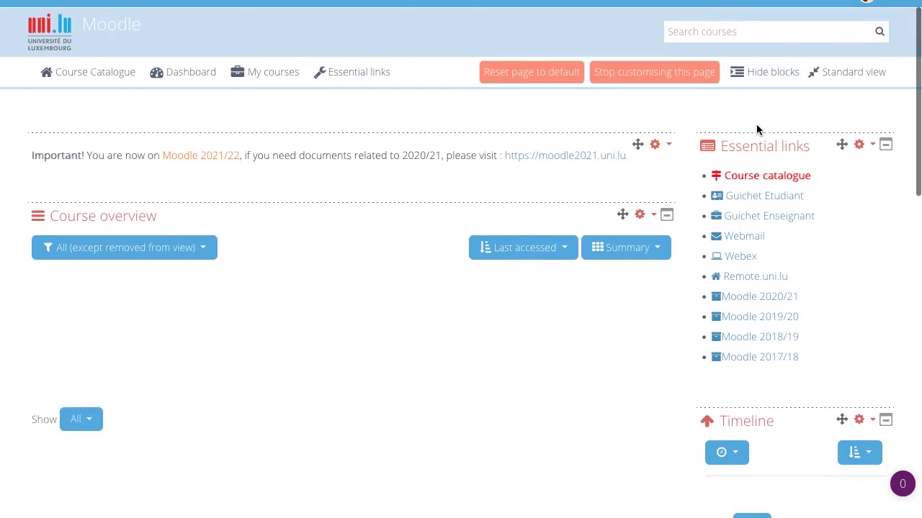
pyautogui.scroll(-1, 756, 128)
pyautogui.scroll(-2, 756, 128)
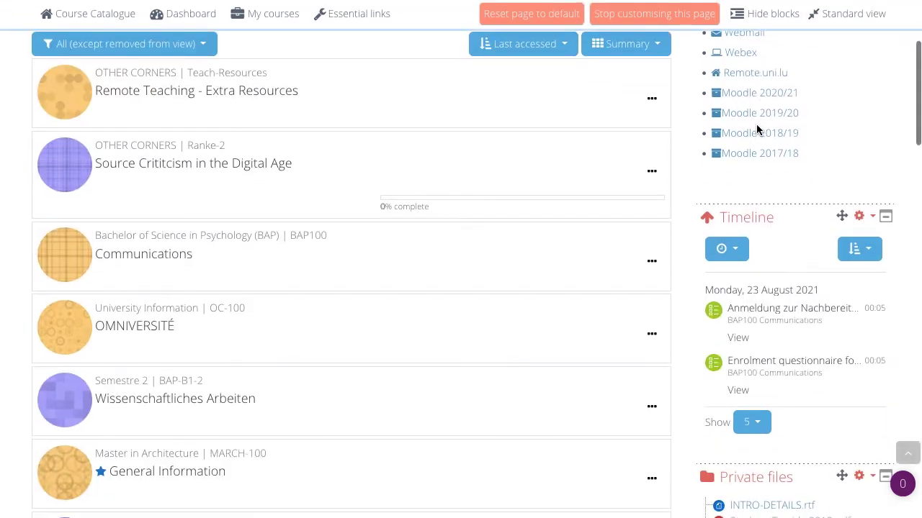
pyautogui.scroll(-6, 756, 129)
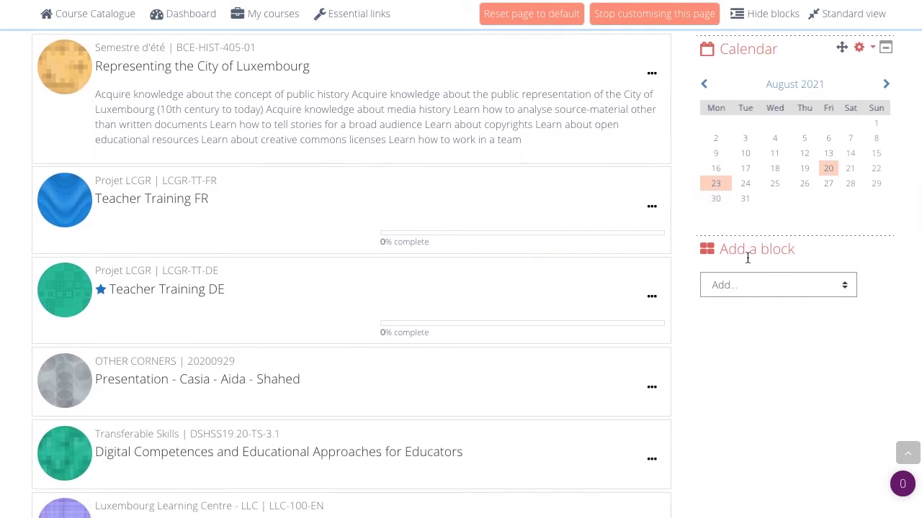
# Add a Global search block to the sidebar below the Calendar
pyautogui.click(745, 283)
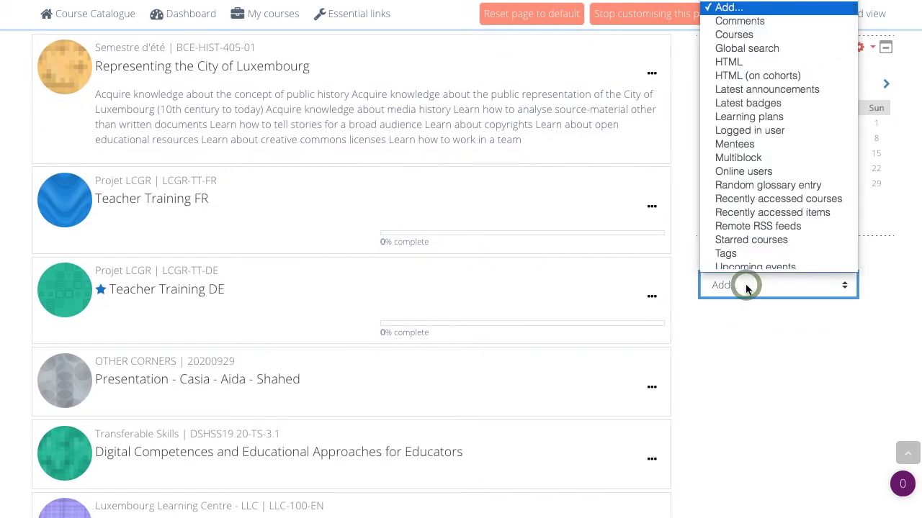
pyautogui.click(758, 50)
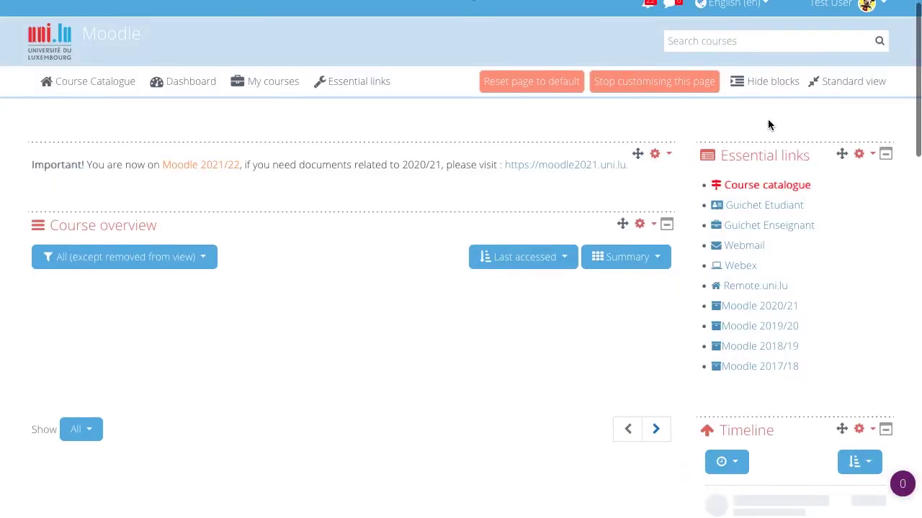
pyautogui.scroll(-5, 767, 122)
pyautogui.scroll(-5, 768, 125)
pyautogui.scroll(6, 768, 124)
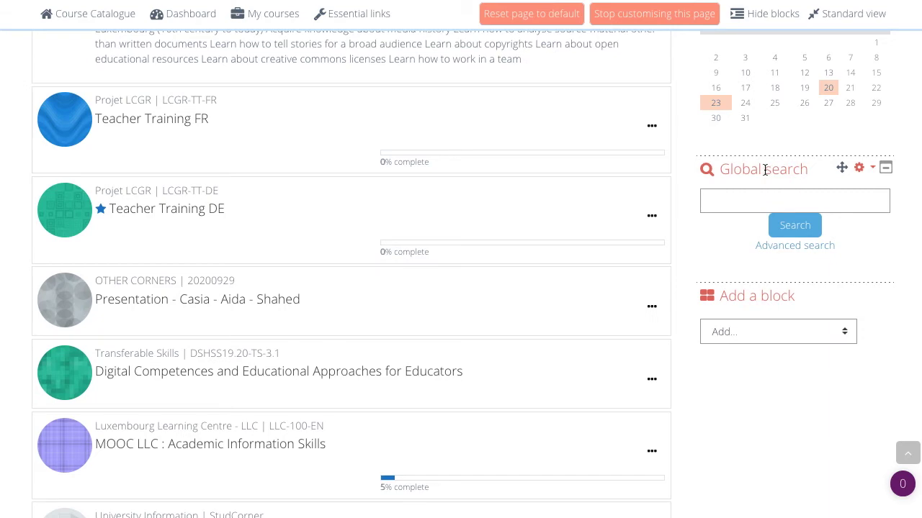
pyautogui.scroll(10, 765, 169)
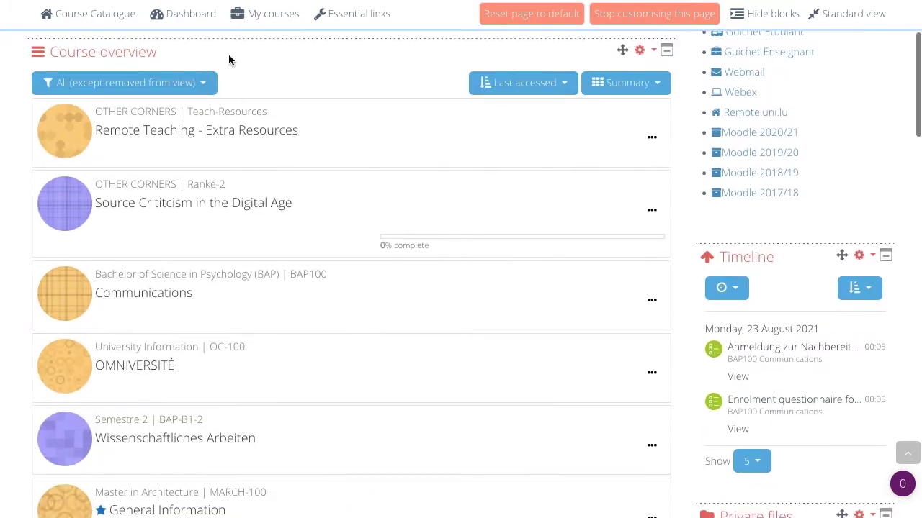
pyautogui.scroll(-10, 743, 237)
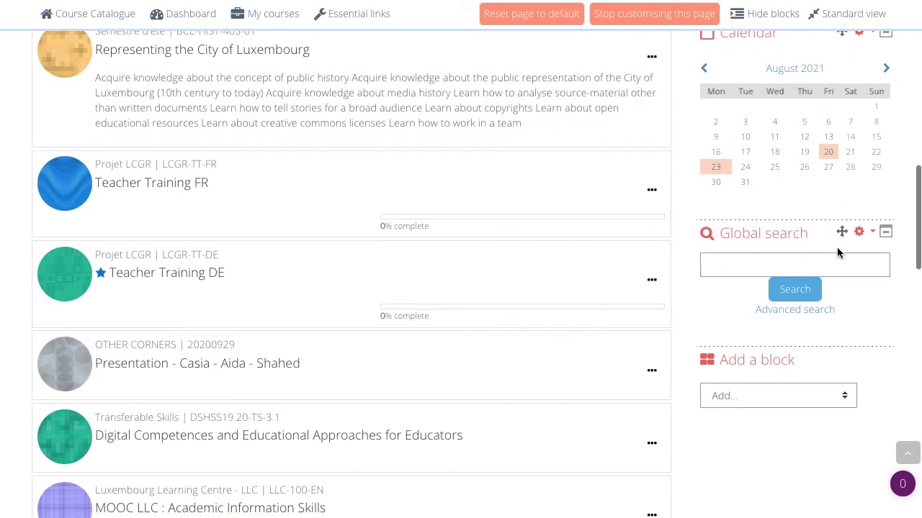
pyautogui.moveTo(841, 232); pyautogui.dragTo(581, 211)
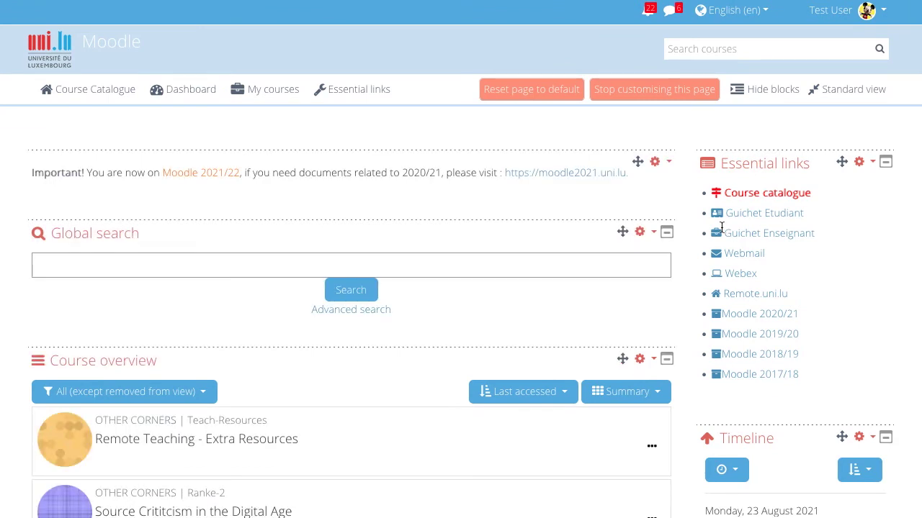
pyautogui.click(622, 231)
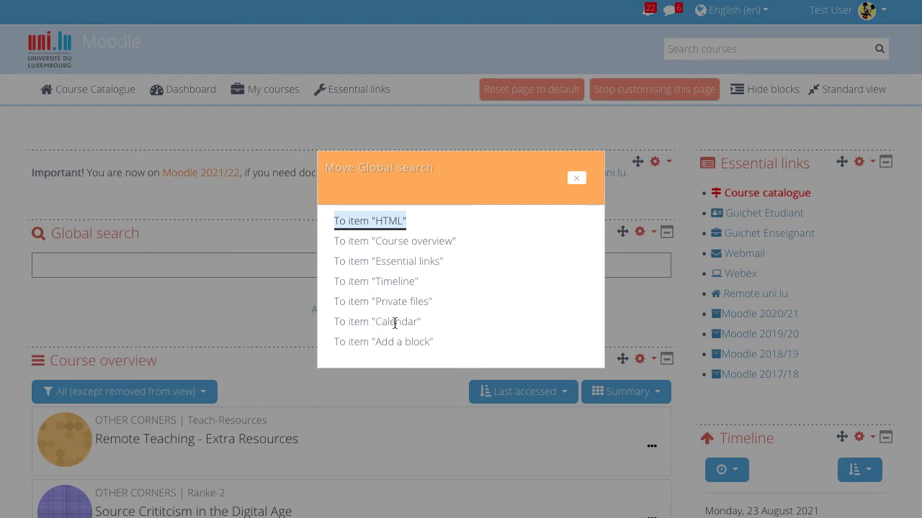
pyautogui.click(394, 321)
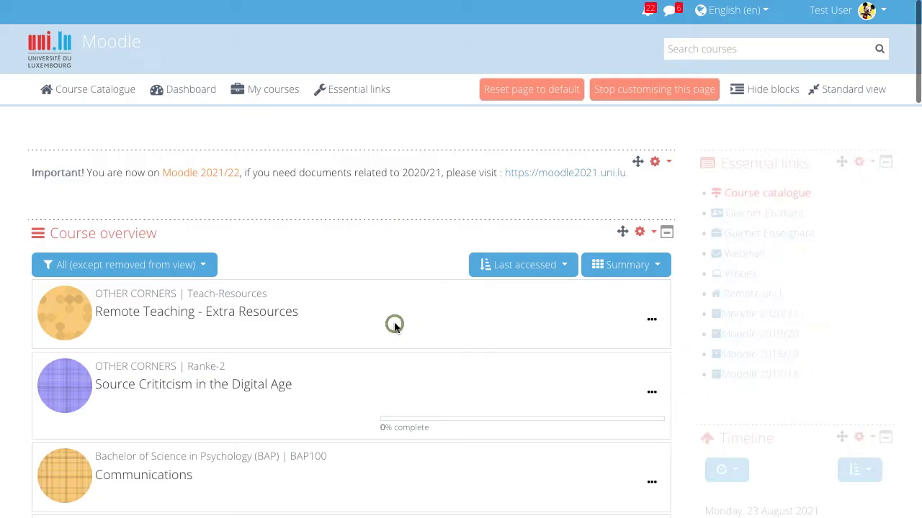
pyautogui.scroll(-5, 792, 301)
pyautogui.scroll(-4, 791, 297)
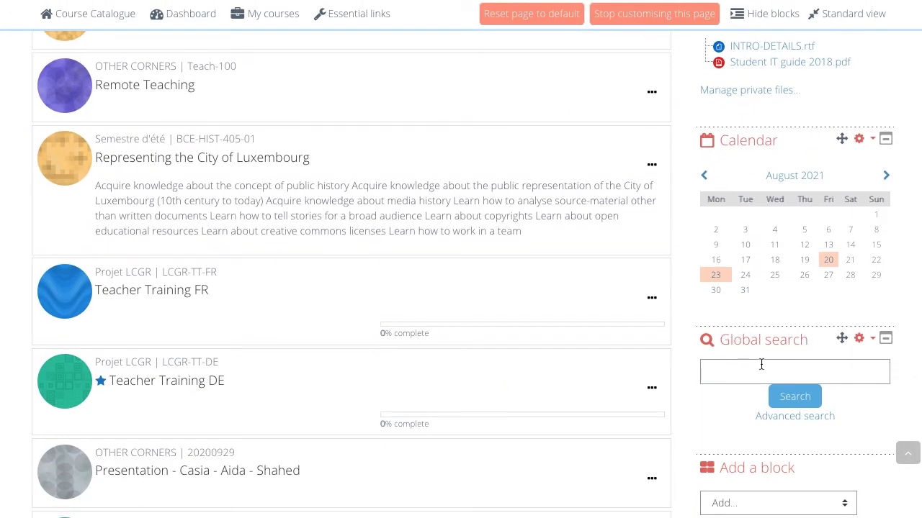
pyautogui.scroll(-1, 753, 367)
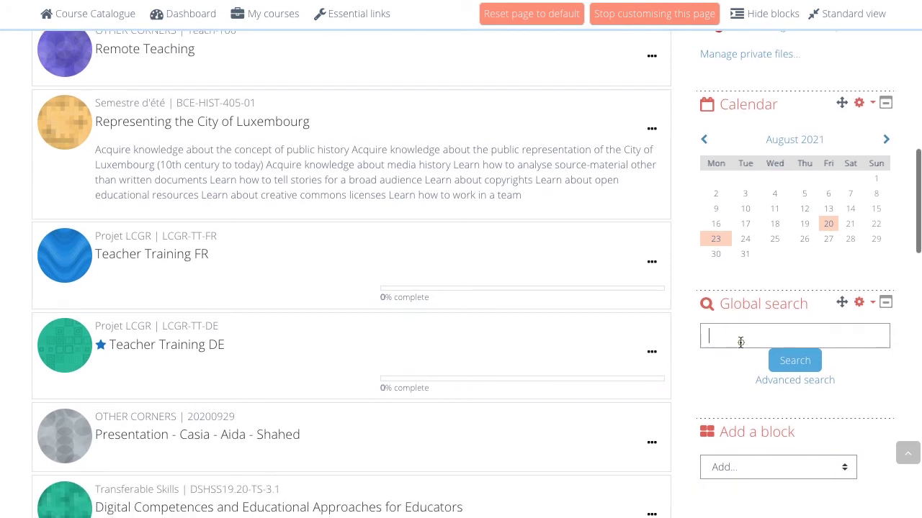
pyautogui.click(740, 342)
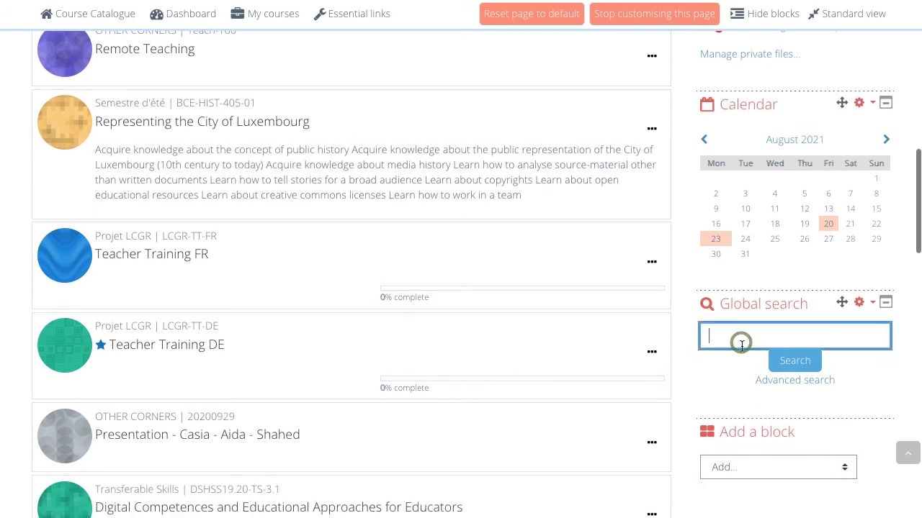
pyautogui.click(775, 380)
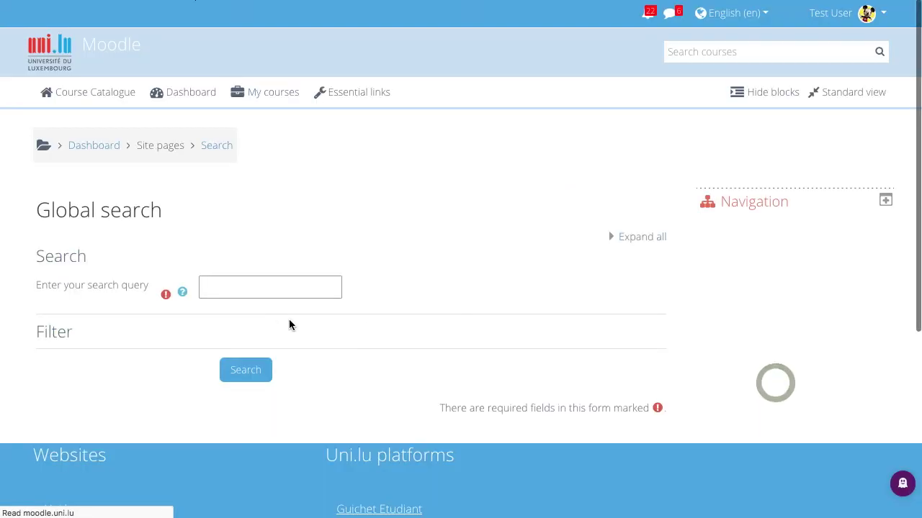
# Expand the search Filter section, restrict the Search area to File, and focus the query field
pyautogui.click(77, 331)
pyautogui.scroll(-1, 115, 307)
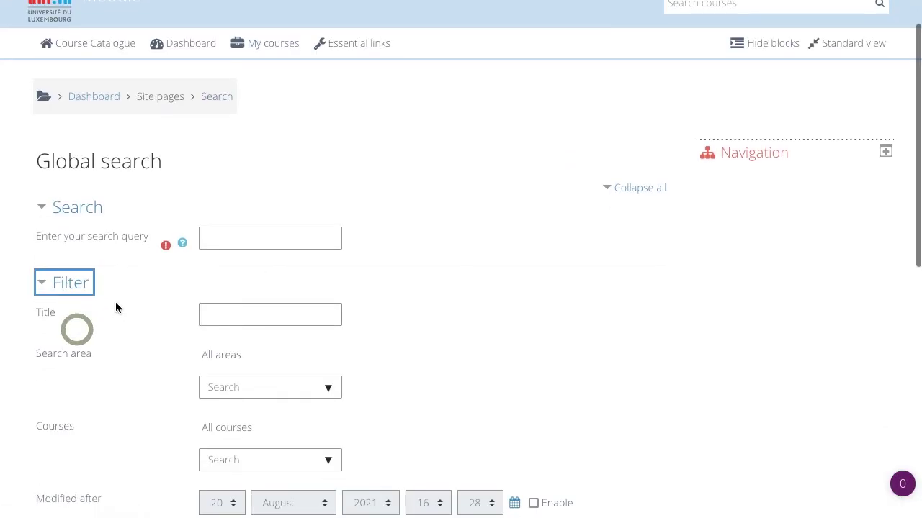
pyautogui.scroll(-2, 115, 307)
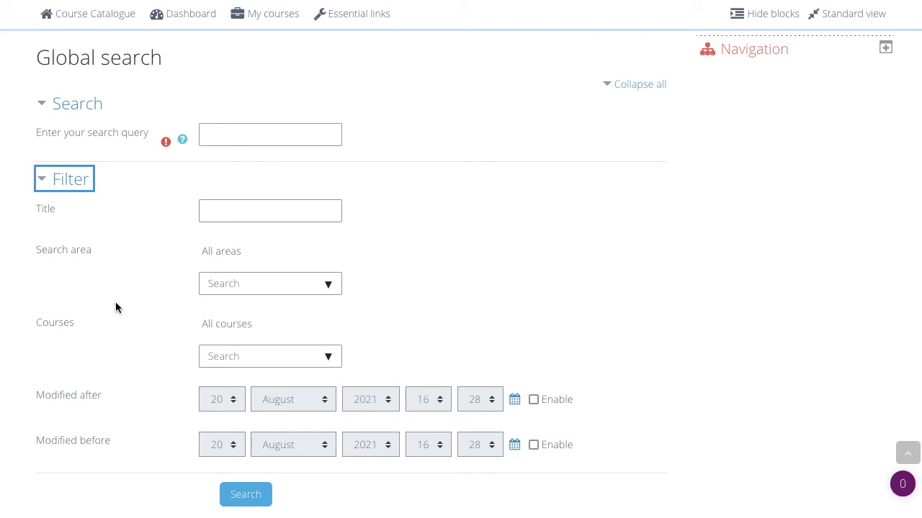
pyautogui.click(329, 286)
pyautogui.scroll(-3, 293, 392)
pyautogui.scroll(-3, 290, 389)
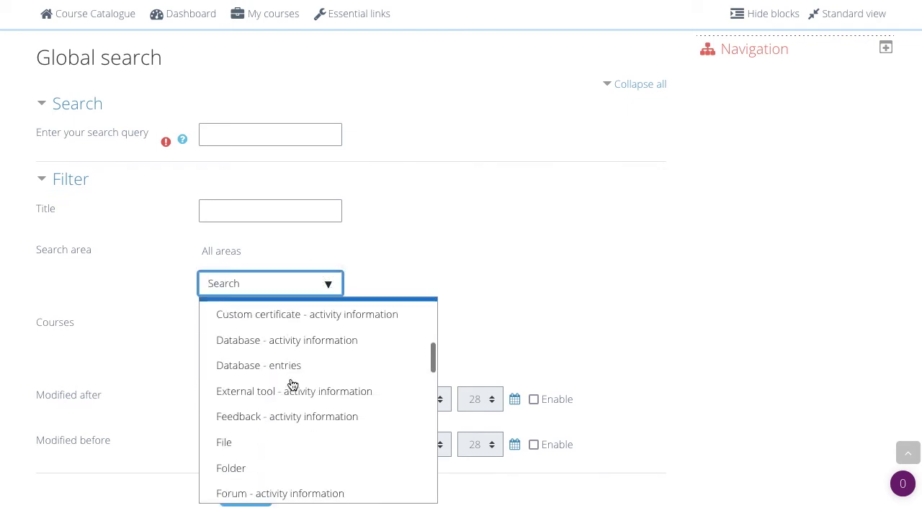
pyautogui.scroll(-1, 232, 438)
pyautogui.click(233, 438)
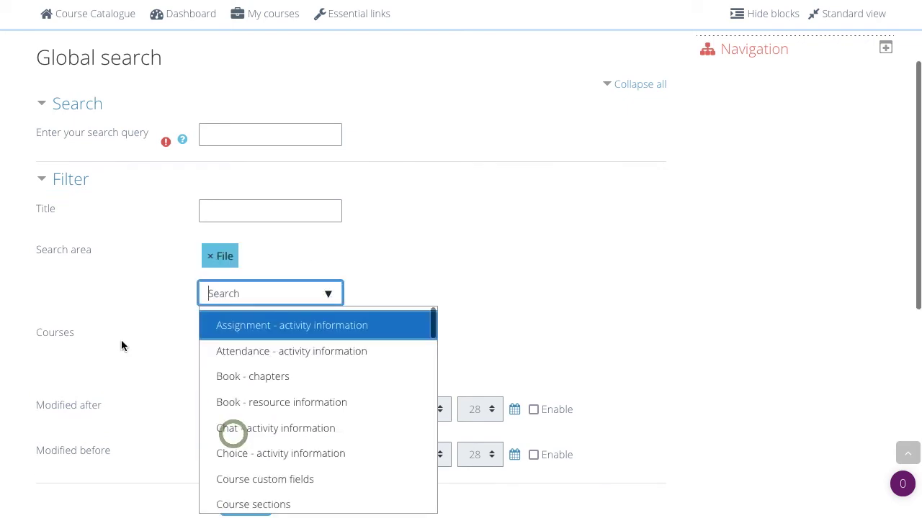
pyautogui.scroll(3, 121, 339)
pyautogui.click(233, 290)
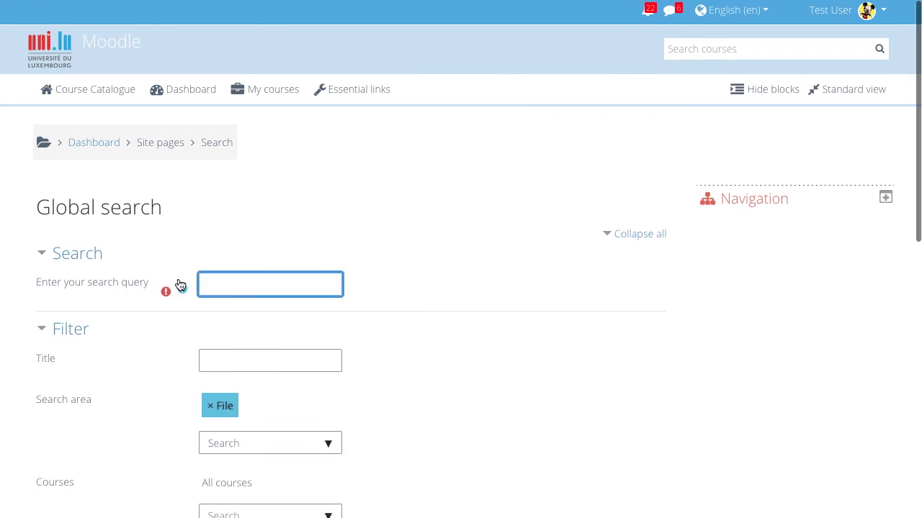
# Return to the Dashboard and reset the page to its default layout
pyautogui.click(191, 93)
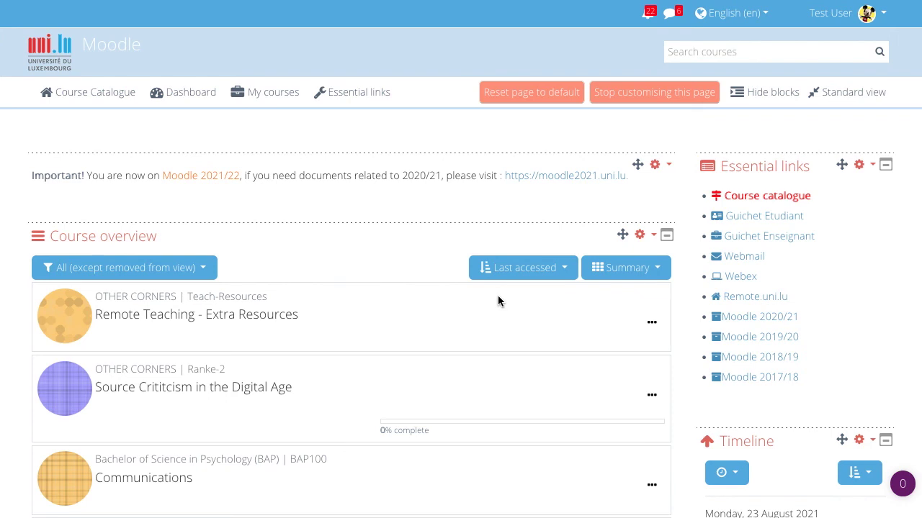
pyautogui.click(520, 103)
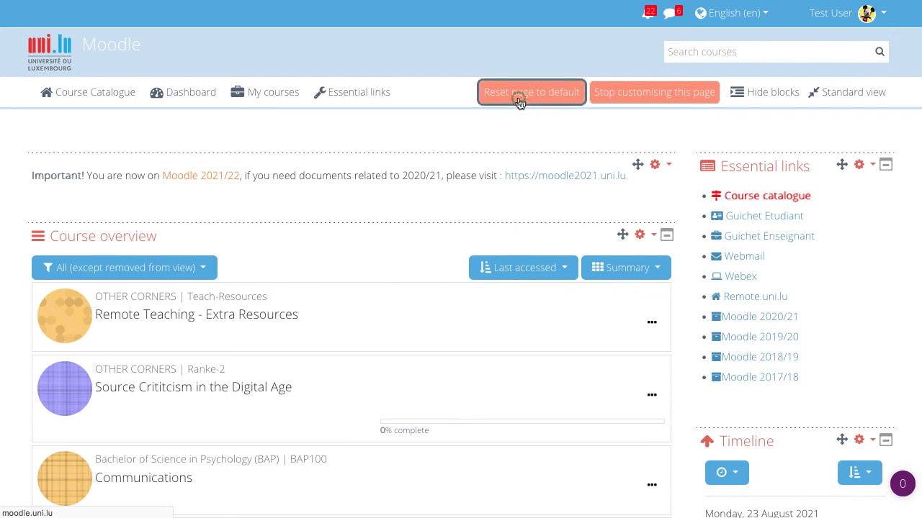